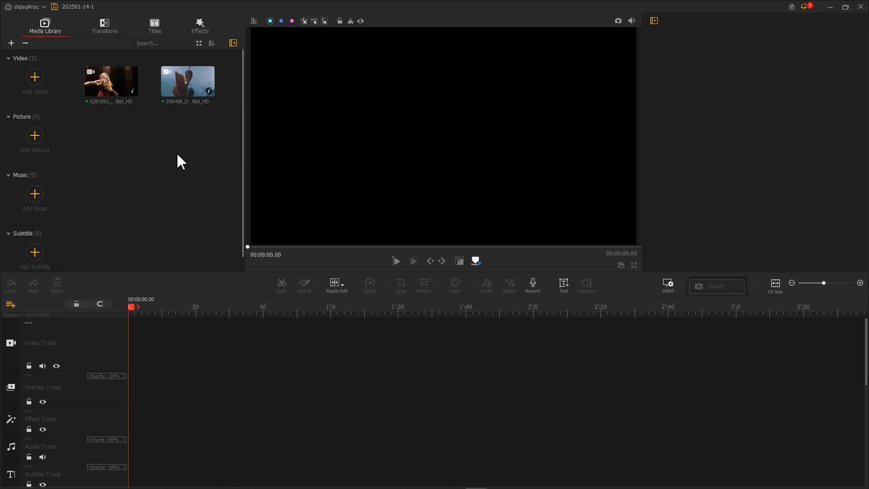
Add the red-dress dancer clip to the video track and trim its end to about 4.3 seconds
left_click_drag(120, 96, 181, 343)
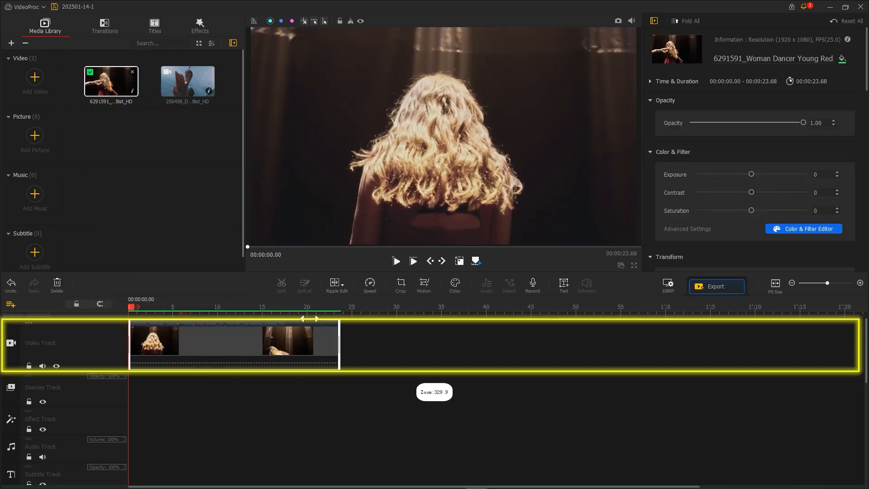
left_click_drag(603, 357, 246, 361)
Split the dancer clip at 00:00:03.60
left_click_drag(135, 311, 255, 332)
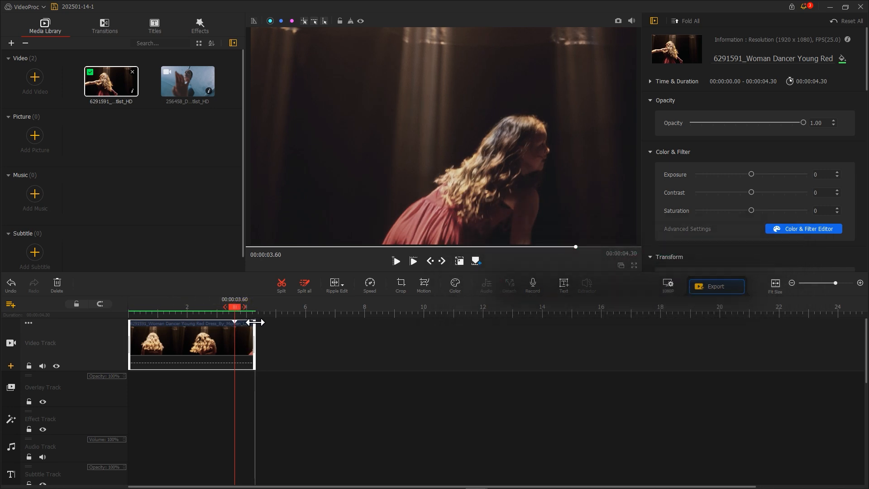
left_click(279, 284)
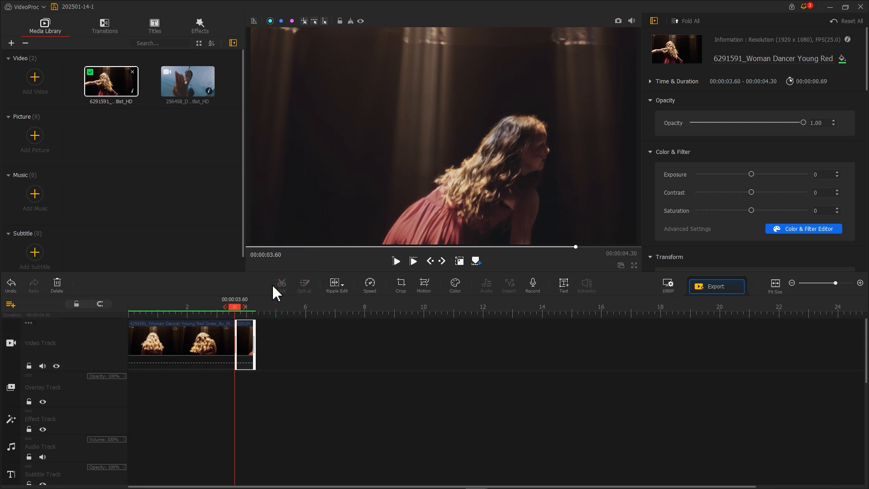
Take a snapshot of the current frame, step forward two frames, and take another snapshot
left_click(618, 23)
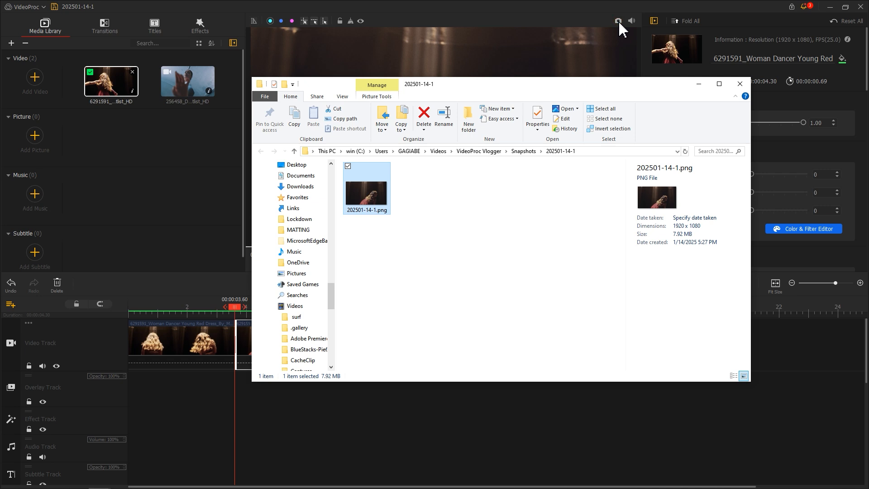
left_click(542, 12)
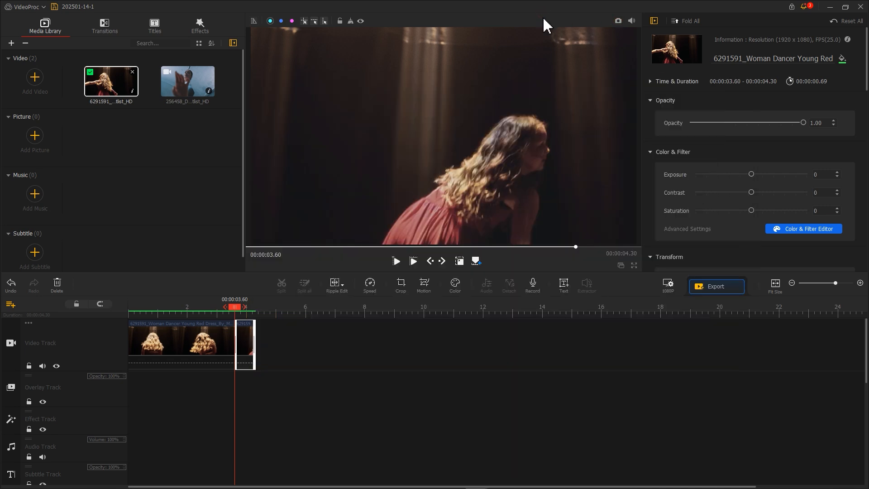
left_click(443, 262)
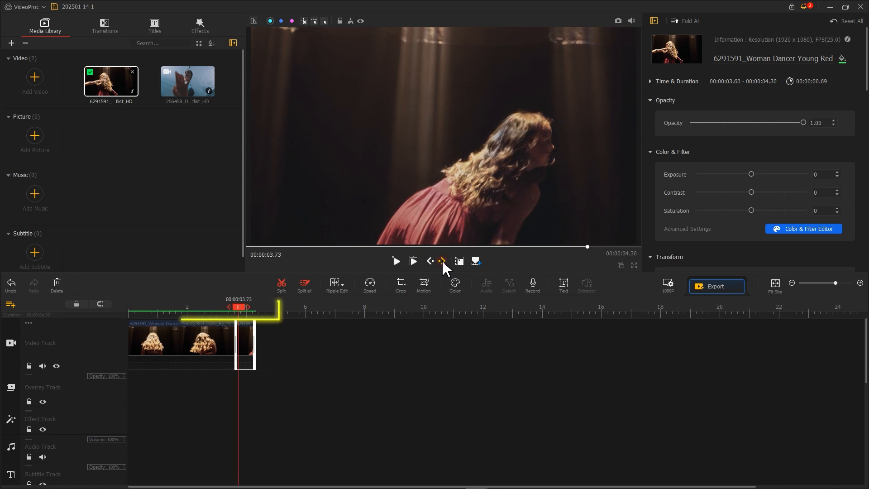
left_click(442, 261)
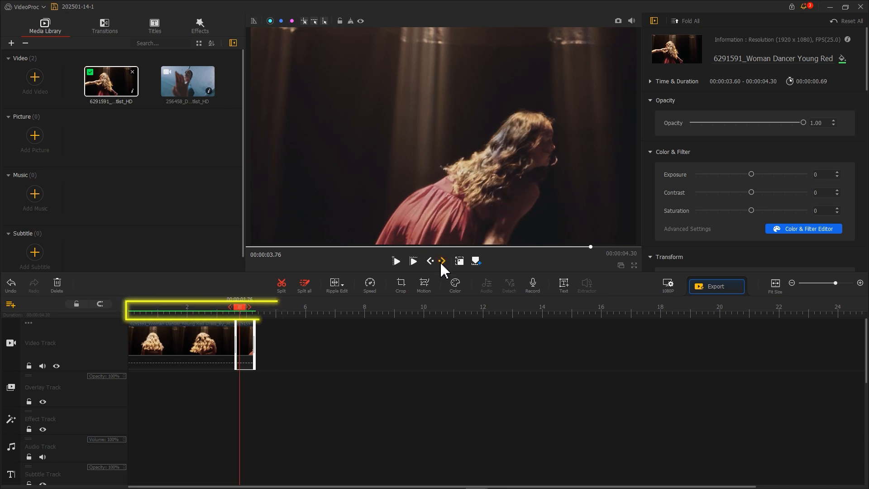
left_click(617, 21)
left_click(579, 22)
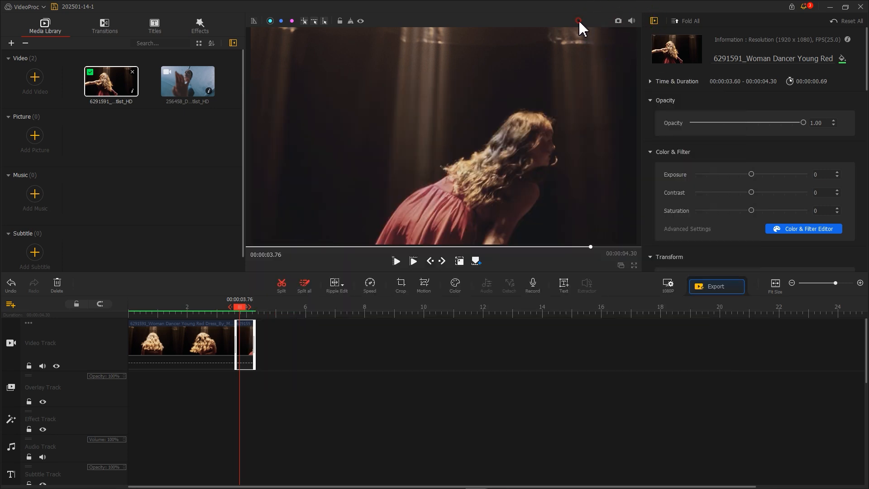
Keep stepping forward frame by frame, taking three more snapshots of the dancer
left_click(446, 260)
left_click(446, 259)
left_click(447, 259)
left_click(446, 259)
left_click(618, 21)
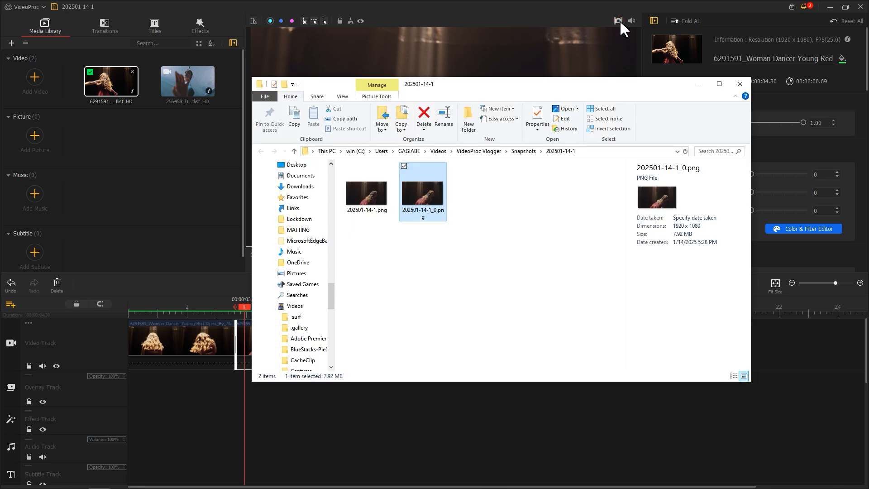
left_click(576, 22)
left_click(442, 263)
left_click(443, 263)
left_click(443, 262)
left_click(442, 263)
left_click(618, 21)
left_click(597, 29)
left_click(442, 261)
left_click(442, 261)
left_click(618, 21)
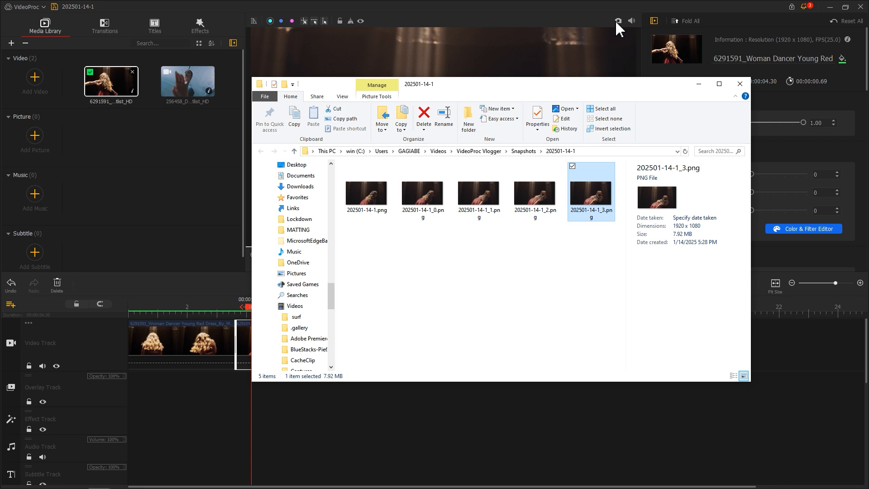
left_click(549, 23)
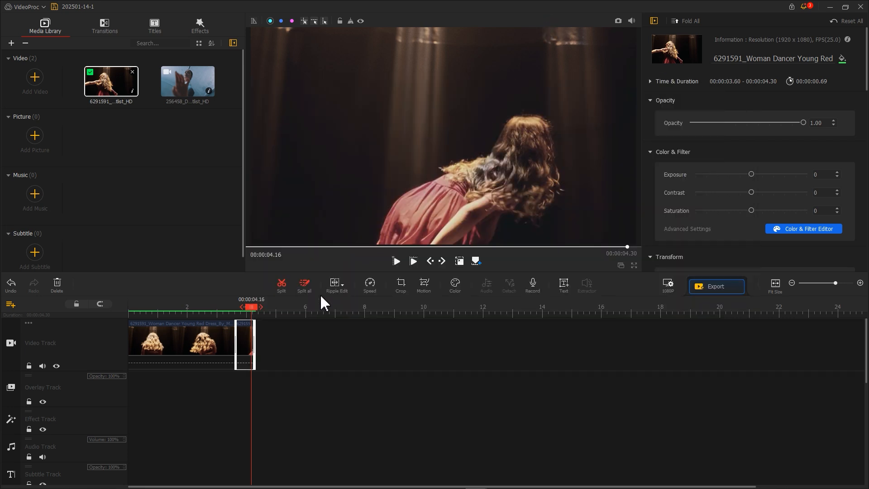
Delete the short end segment split off the dancer clip
left_click(244, 353)
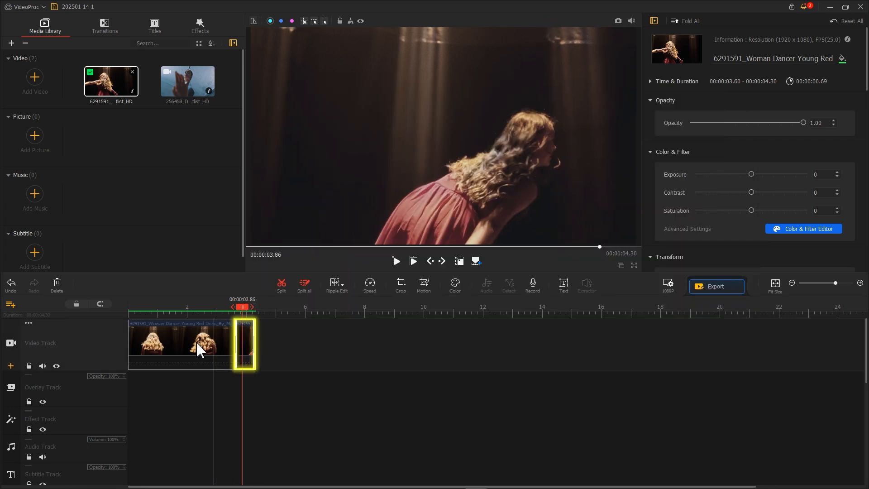
left_click(57, 285)
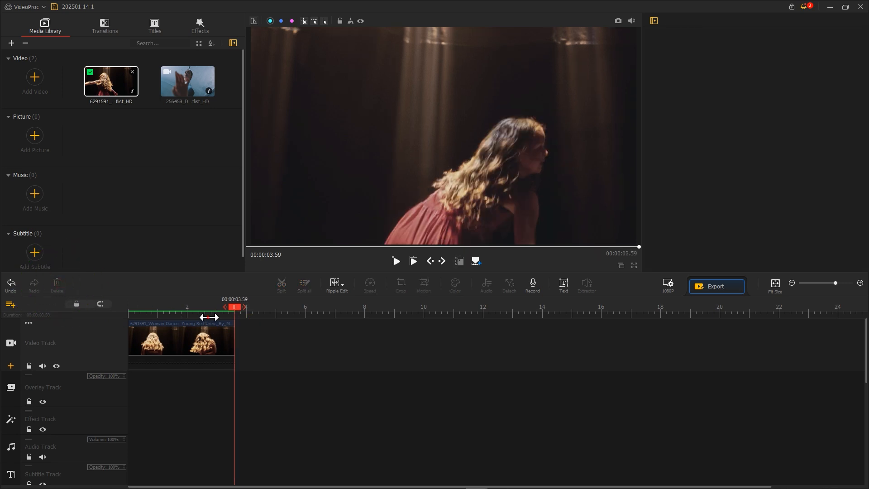
Import the five snapshot images from the snapshots folder into the media library
left_click_drag(208, 317, 324, 317)
key("alt+Tab")
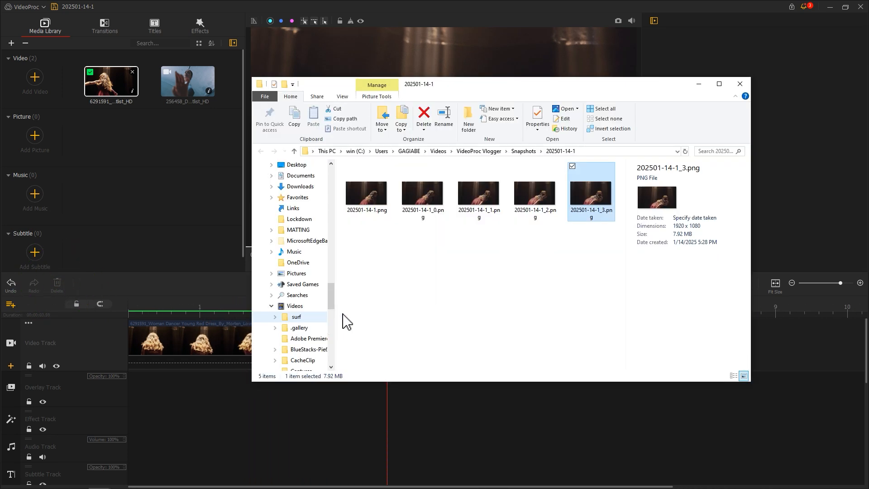
left_click_drag(617, 256, 162, 180)
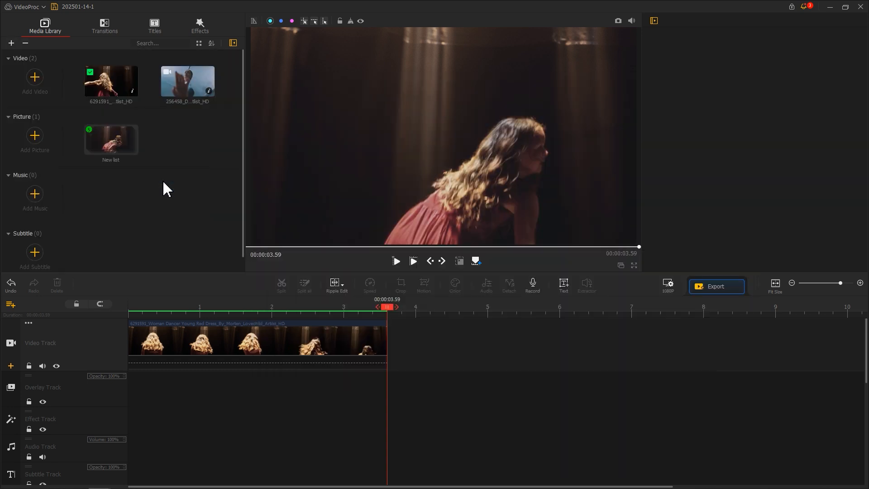
Open the New list and place snapshot 202501-14-1 after the clip, trimmed to about 0.4 seconds
double_click(121, 143)
left_click(114, 132)
left_click_drag(112, 130, 384, 342)
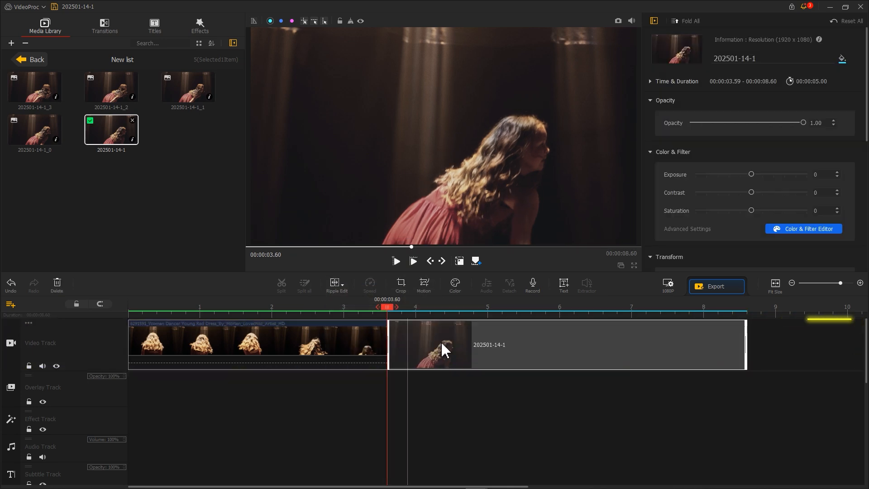
left_click_drag(746, 345, 414, 344)
Append snapshots 202501-14-1_0 through 202501-14-1_3 in sequence, each trimmed to about half a second
left_click_drag(35, 130, 434, 346)
left_click_drag(774, 338, 446, 357)
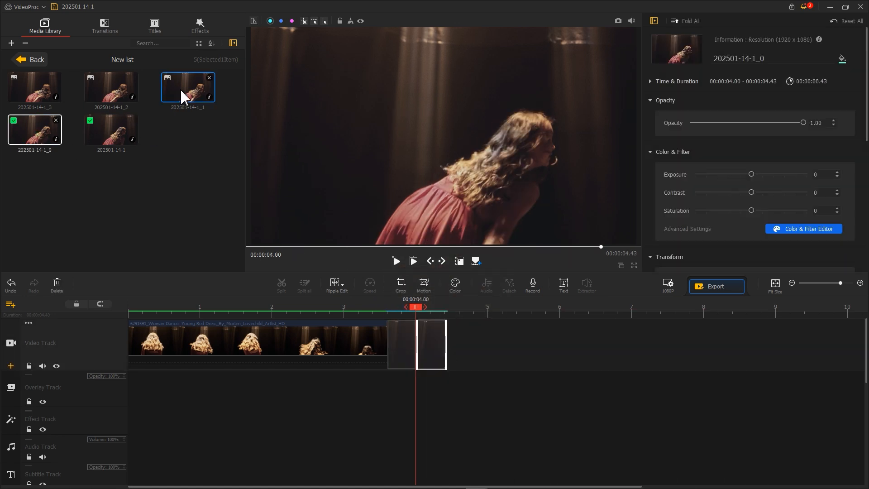
left_click_drag(184, 97, 453, 347)
left_click_drag(804, 344, 480, 347)
left_click_drag(112, 86, 514, 355)
left_click_drag(39, 89, 600, 347)
scroll(770, 327, "down", 2)
left_click_drag(797, 344, 506, 347)
Shift the first two snapshot images slightly to the right within the frame
left_click_drag(475, 307, 397, 312)
left_click(376, 344)
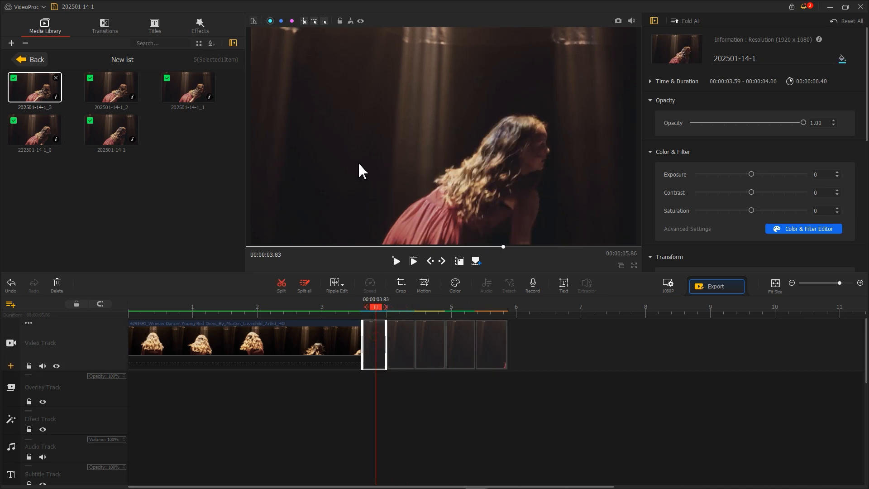
left_click_drag(345, 154, 371, 157)
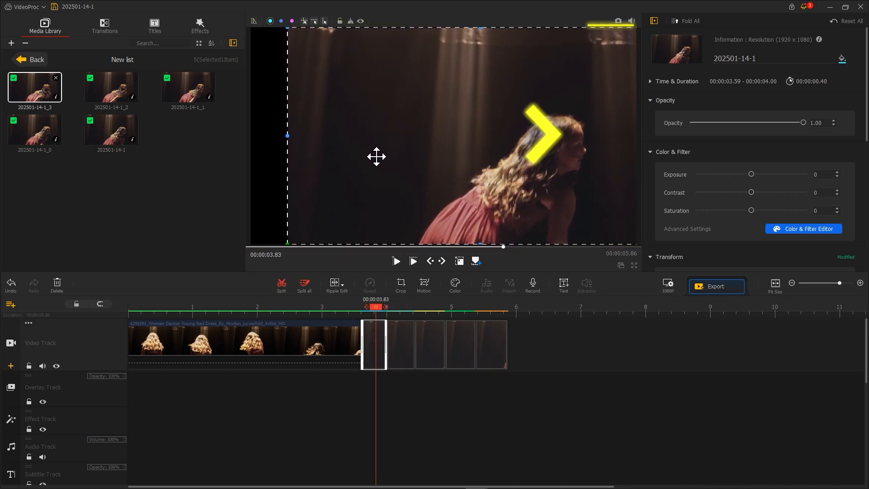
left_click(398, 308)
left_click_drag(380, 173, 421, 173)
Shift the later snapshots progressively further right, pushing the last one almost out of frame
left_click(425, 326)
left_click_drag(339, 206, 595, 193)
left_click(461, 337)
left_click(492, 337)
left_click_drag(357, 194, 634, 174)
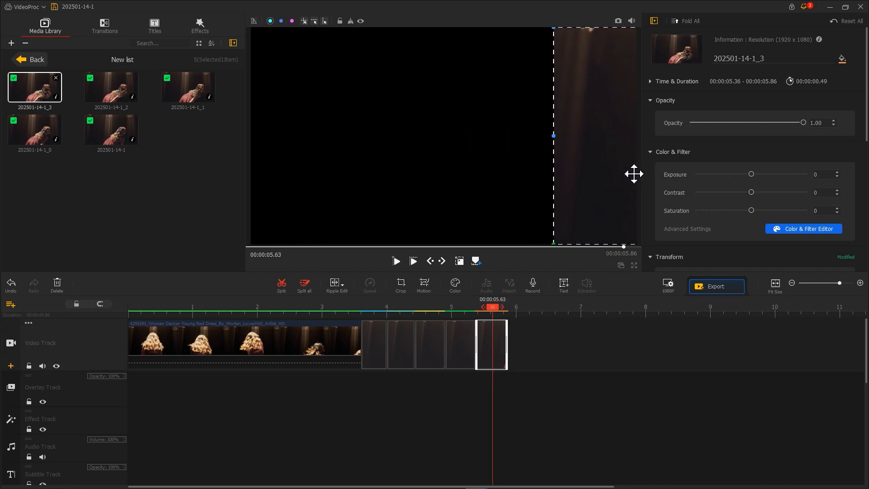
left_click_drag(499, 310, 374, 316)
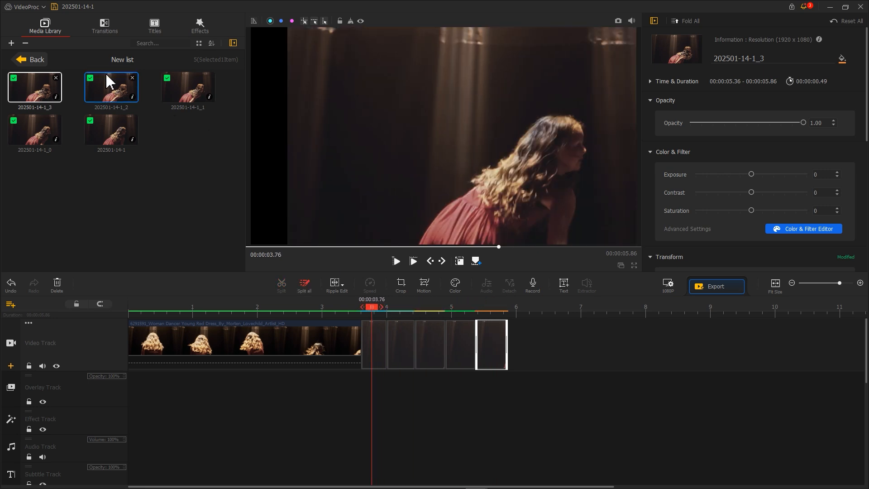
Add the ballet dancer clip after the snapshots and fit it to the screen height
left_click(37, 60)
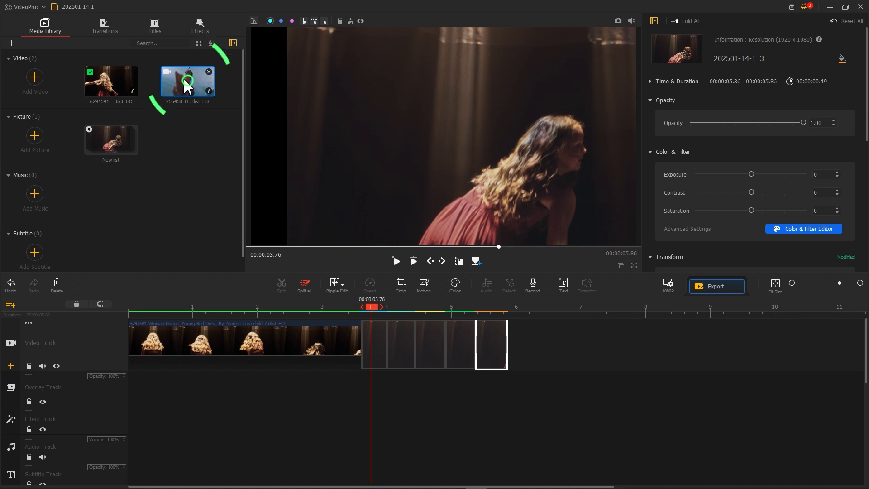
left_click_drag(187, 84, 568, 324)
scroll(568, 323, "down", 6)
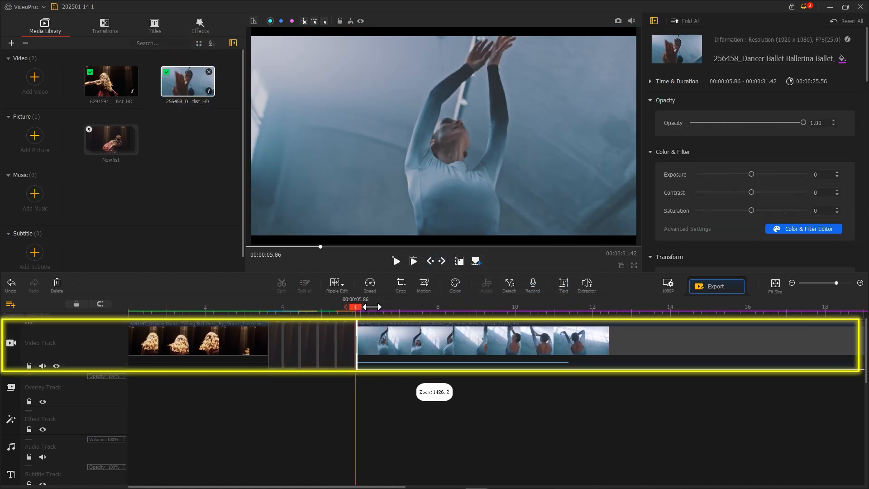
scroll(715, 199, "down", 3)
scroll(715, 205, "down", 2)
left_click(777, 208)
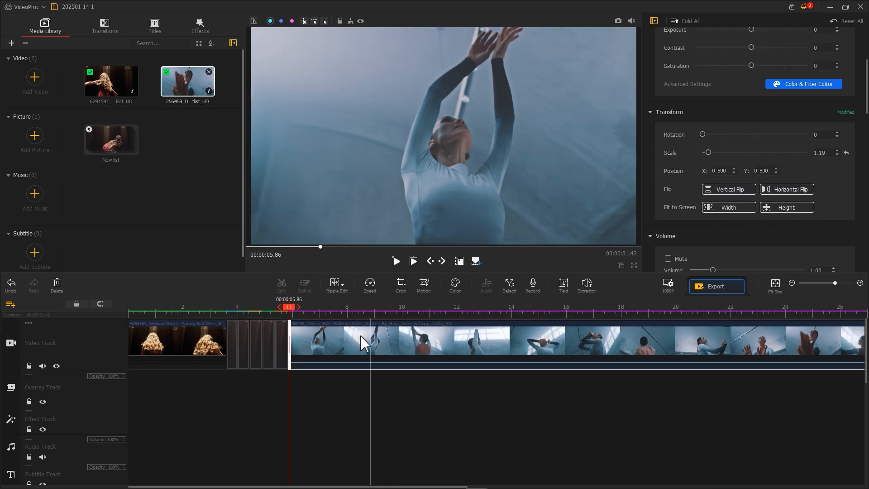
Trim the start of the ballet clip, leaving about 4.2 seconds
mouse_move(294, 342)
left_mouse_down()
mouse_move(625, 344)
mouse_move(403, 346)
left_mouse_up()
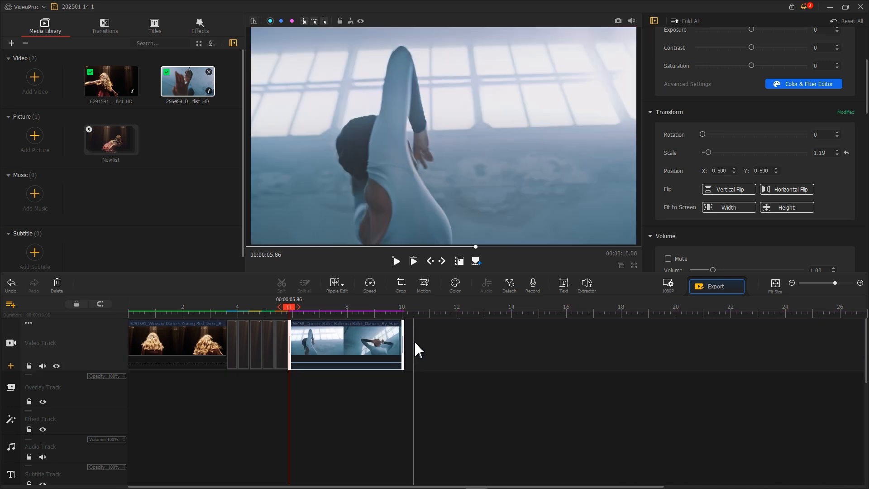
scroll(501, 314, "up", 3)
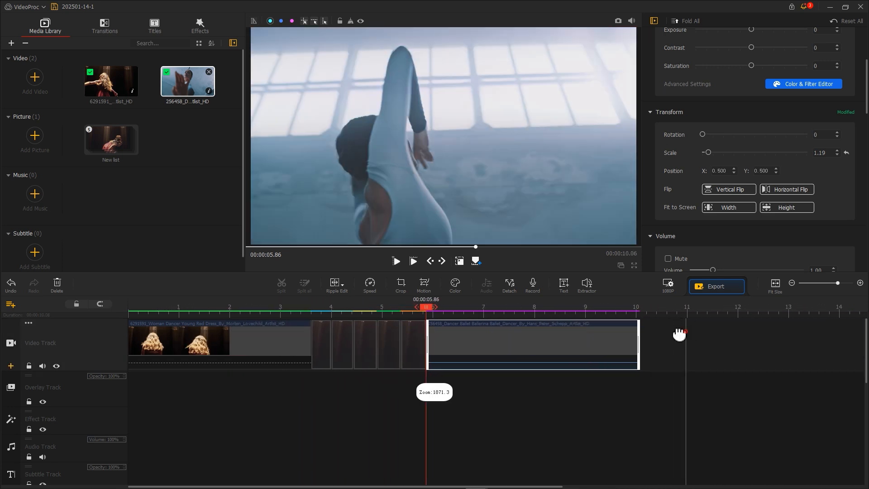
Take three snapshots of the ballet clip's opening, advancing a few frames between each
left_click(618, 22)
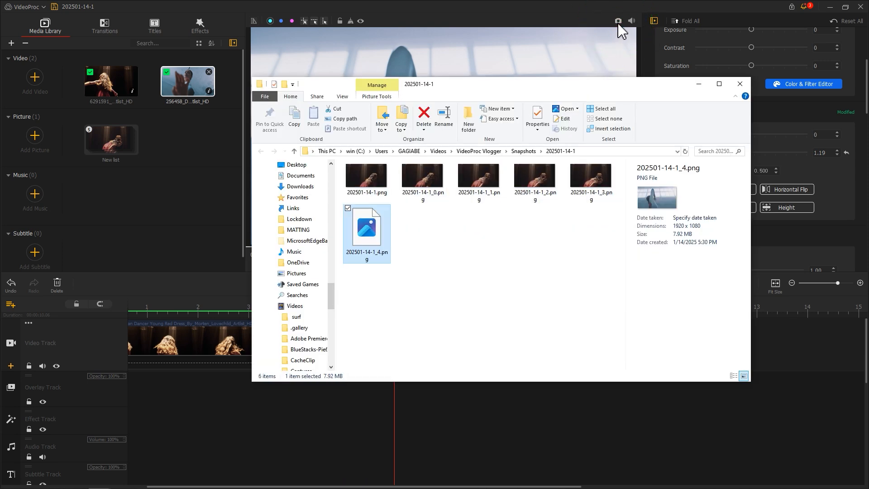
left_click(597, 31)
left_click(444, 263)
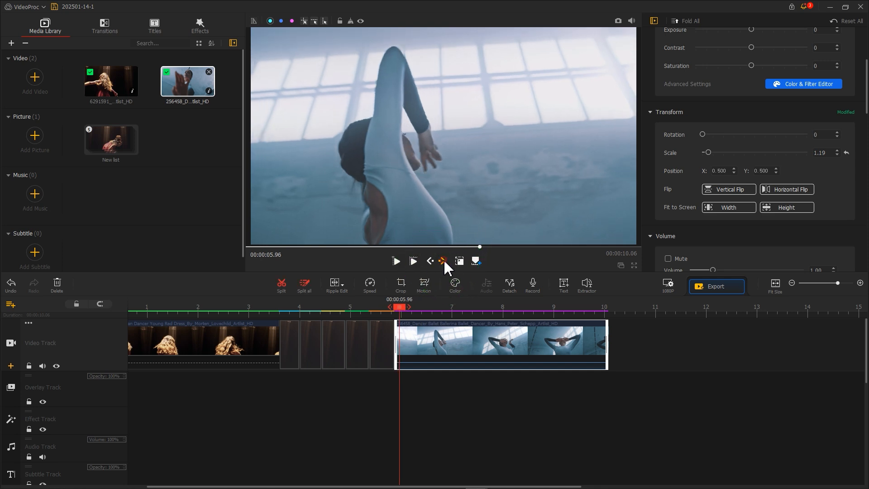
left_click(618, 22)
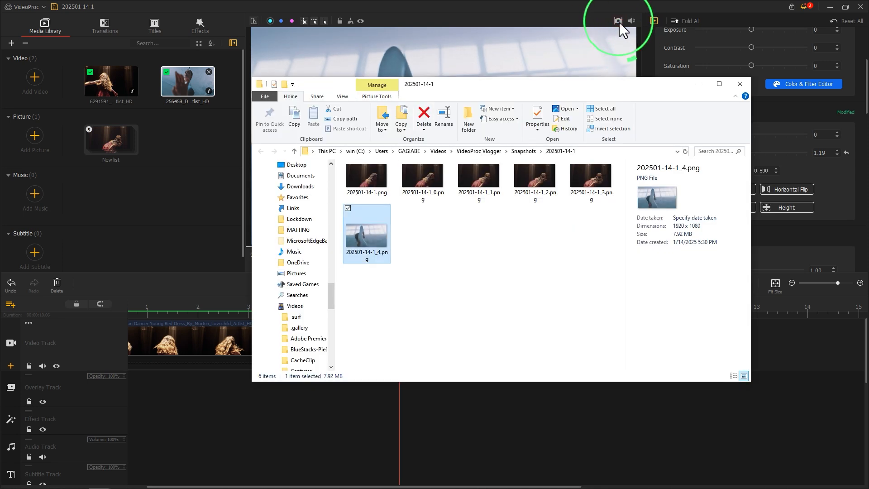
left_click(581, 23)
left_click(444, 261)
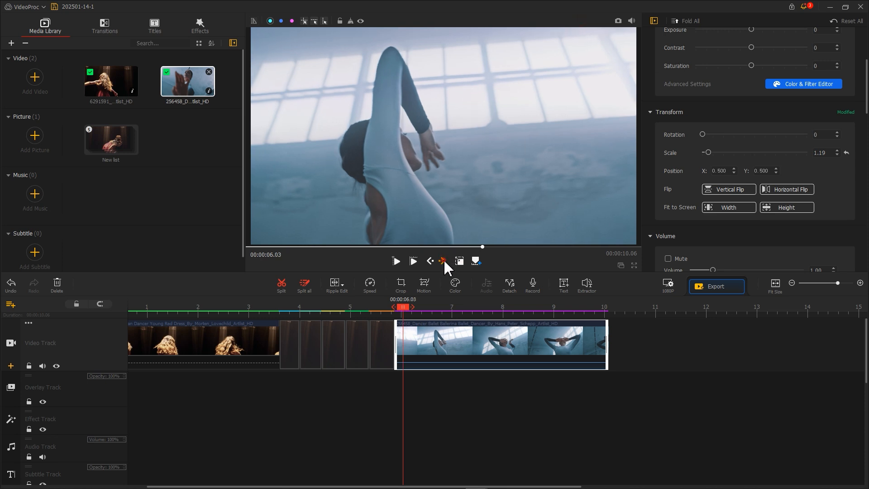
left_click(444, 262)
left_click(443, 262)
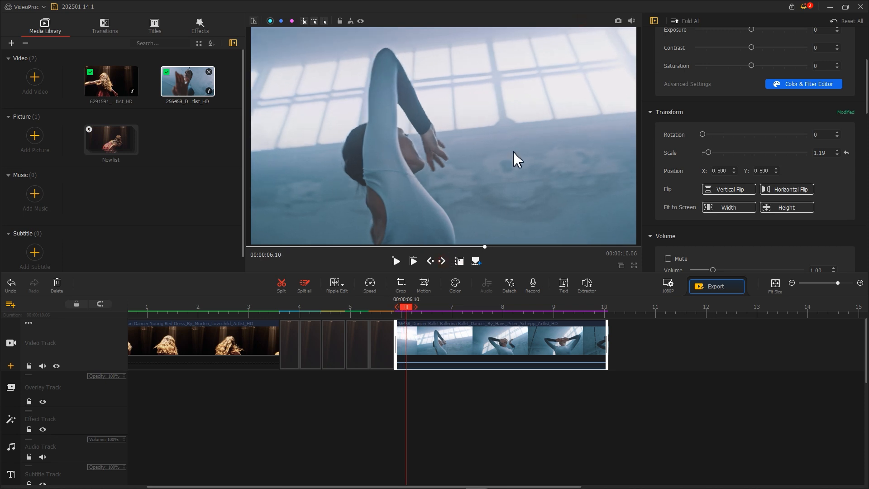
left_click(618, 22)
left_click(586, 26)
Advance further frame by frame and take two more snapshots of the ballet dancer
left_click(443, 261)
left_click(443, 261)
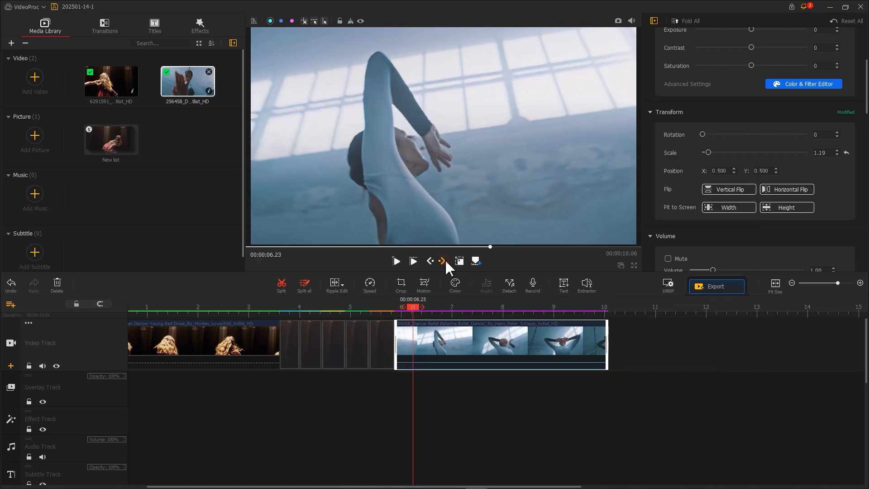
left_click(446, 262)
left_click(618, 21)
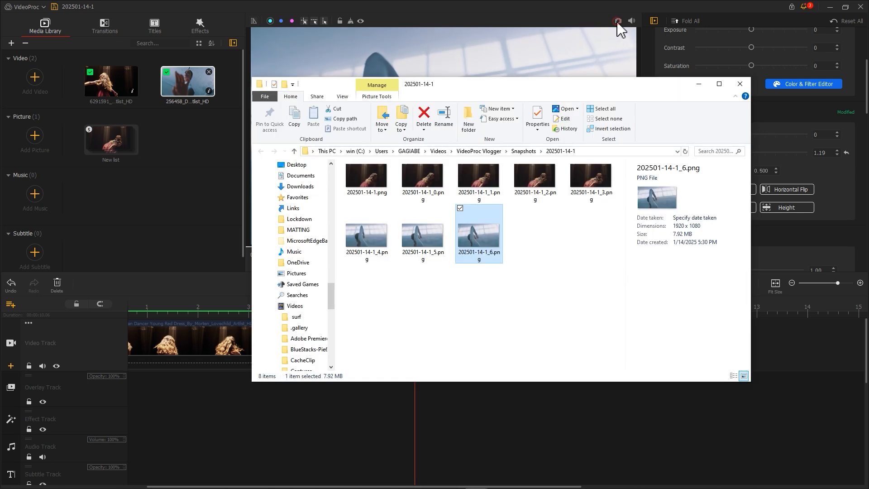
left_click(584, 30)
left_click(442, 261)
left_click(442, 261)
left_click(443, 262)
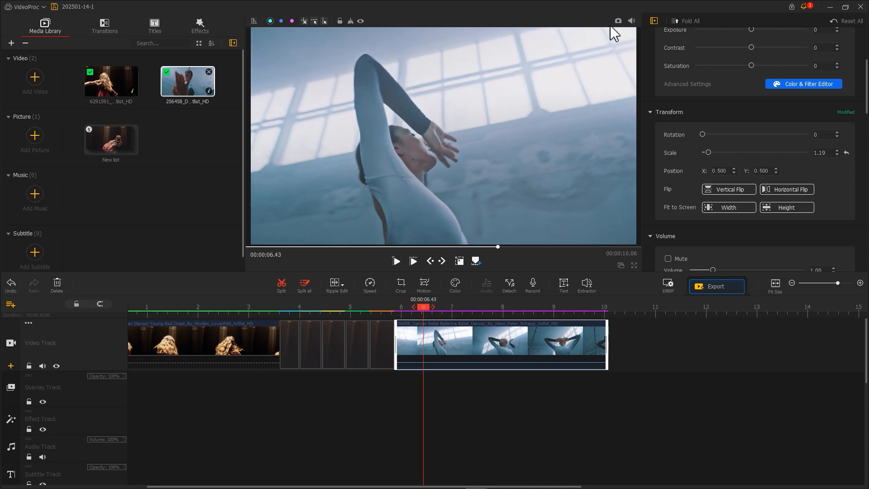
left_click(618, 21)
left_click(618, 22)
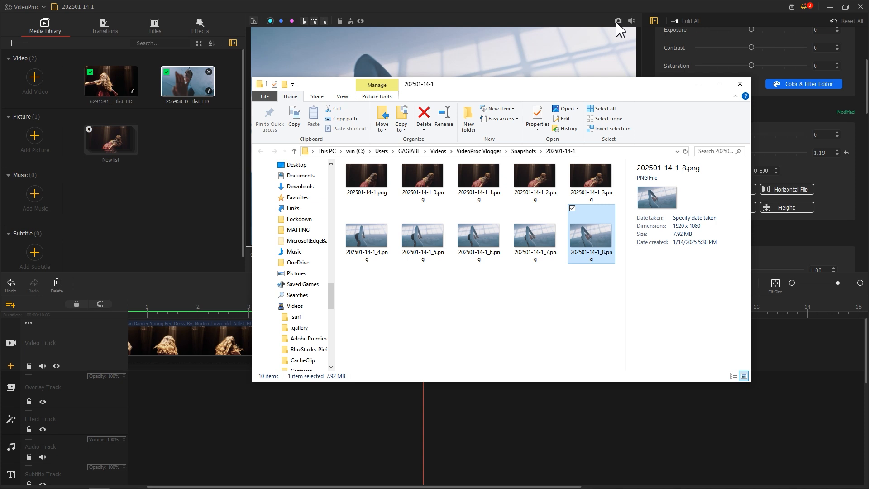
left_click(564, 34)
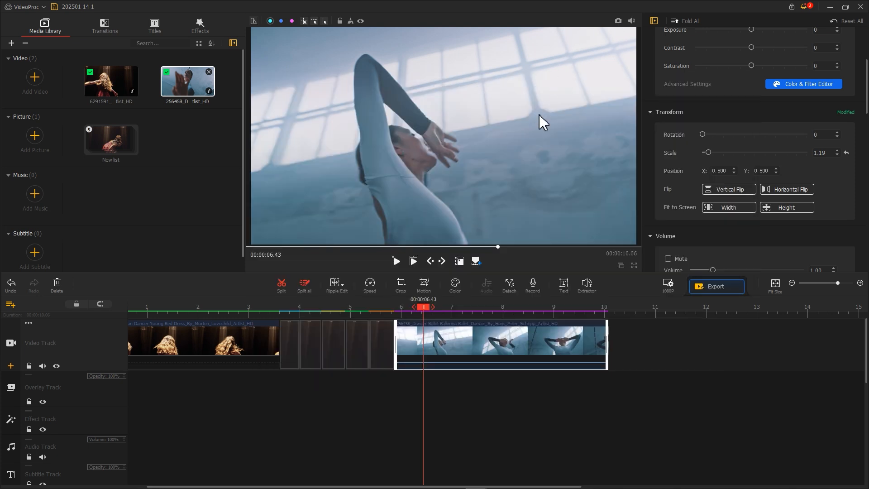
Split the ballet clip at the playhead and delete its short leading piece
left_click(286, 287)
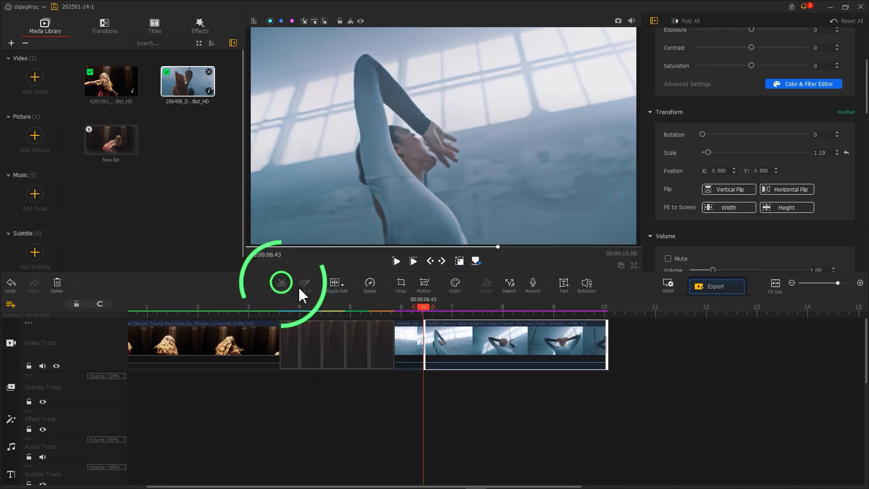
left_click(407, 350)
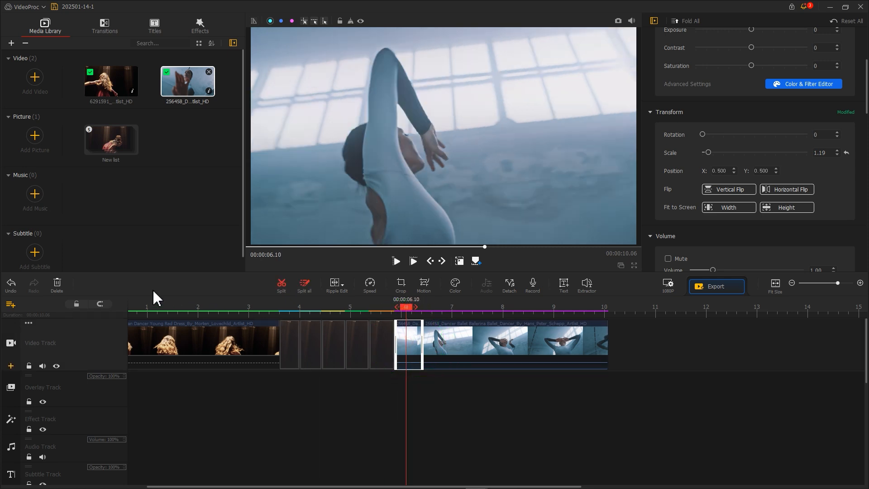
left_click(57, 286)
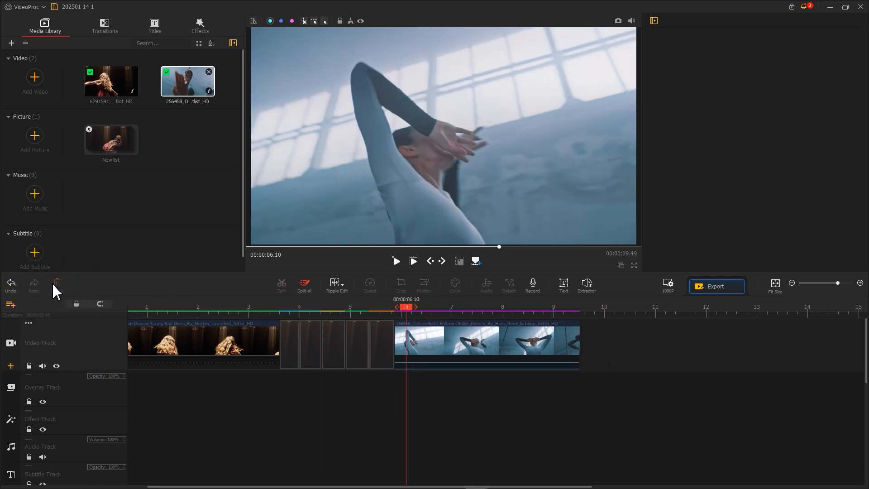
Import the ballet snapshots as a new picture list and open it
key("alt+Tab")
left_click_drag(590, 290, 195, 197)
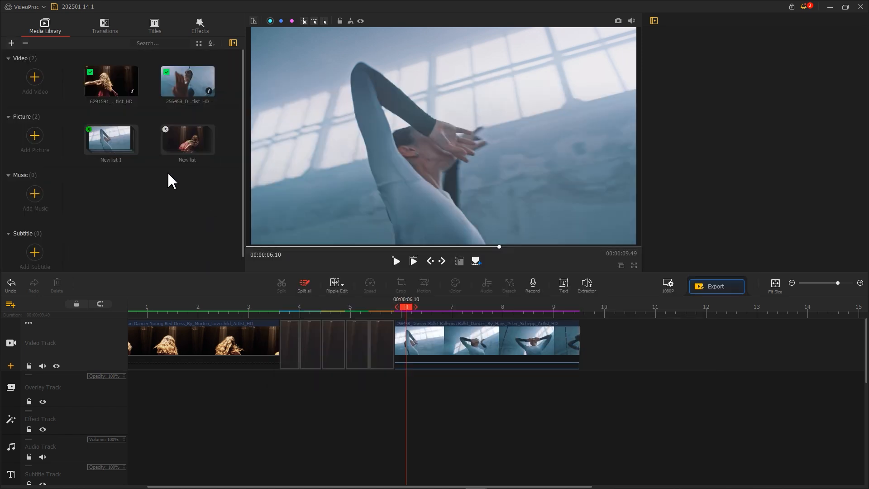
double_click(122, 147)
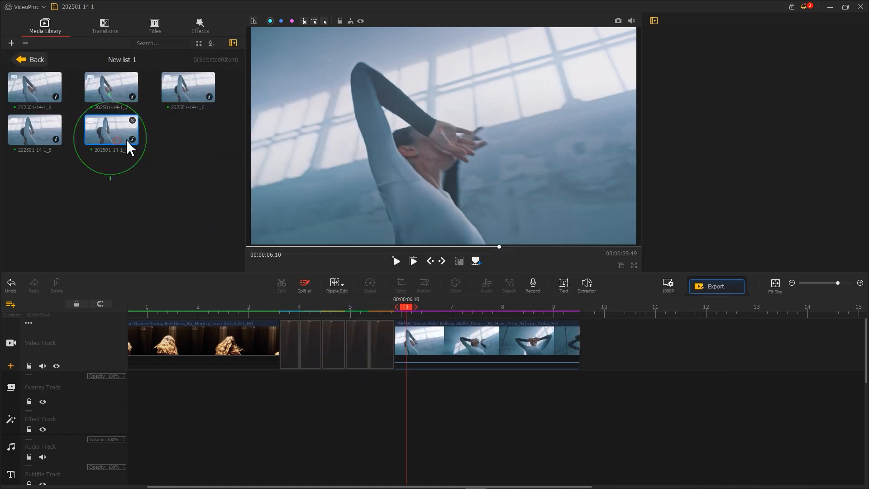
Place snapshot 202501-14-1_4 on the overlay track at the start of the freeze frames and fit it to screen height
left_click_drag(120, 138, 287, 400)
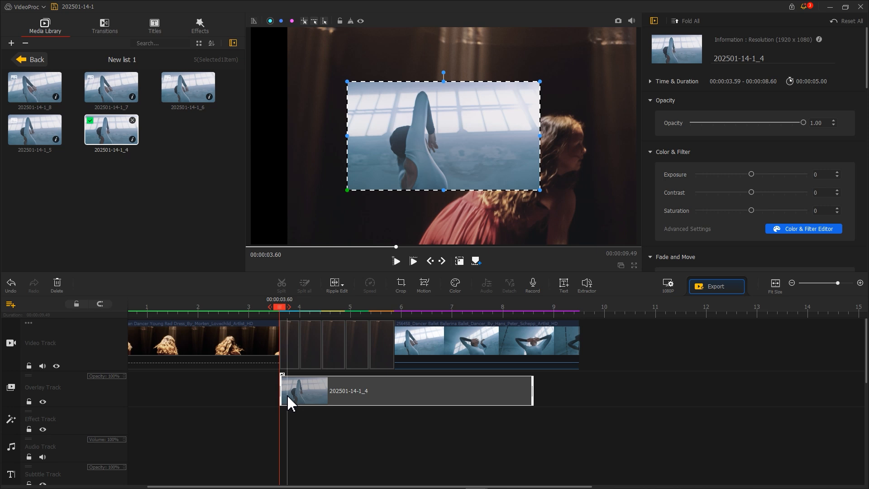
scroll(652, 219, "down", 8)
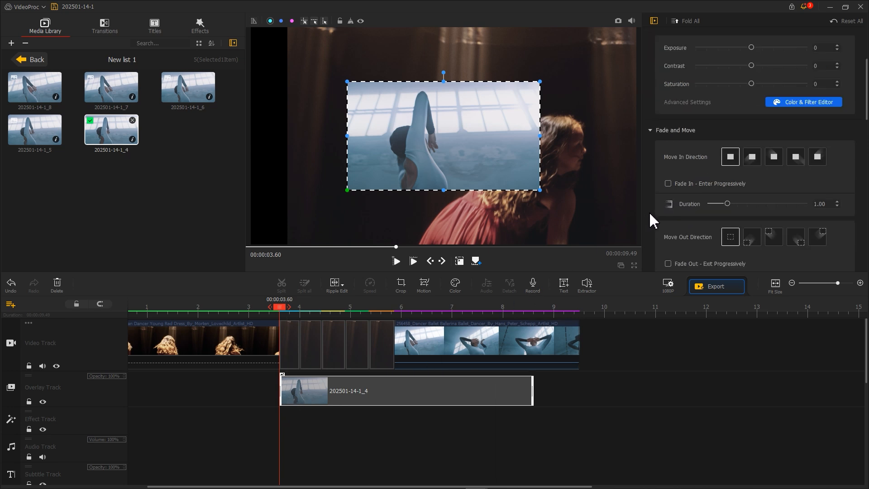
left_click(785, 211)
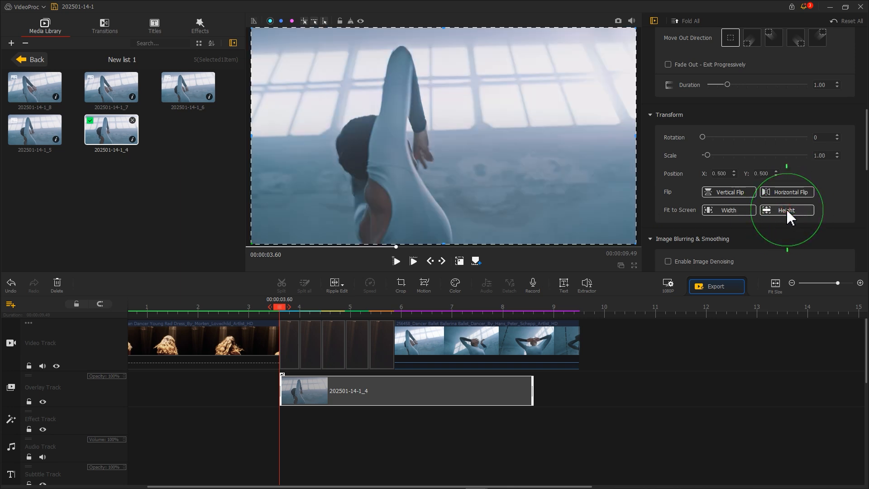
Trim snapshot _4 to one freeze-frame length and shift it left in the frame
left_click_drag(537, 398, 295, 413)
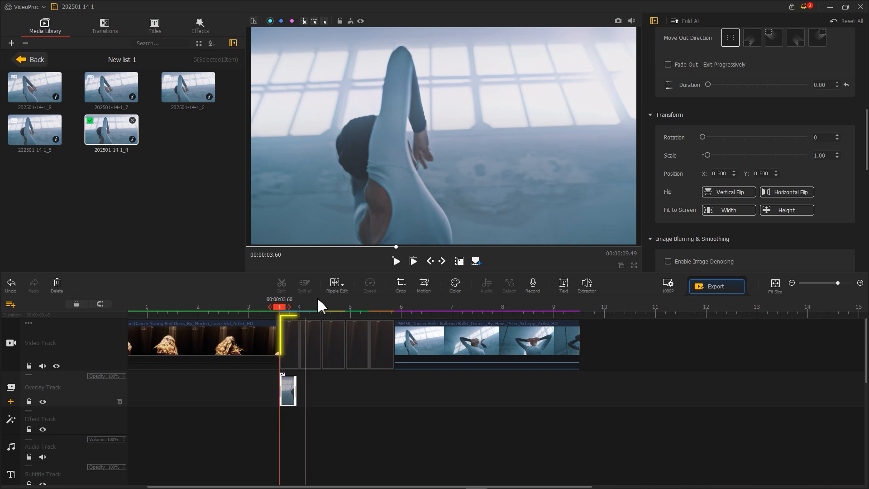
left_click(366, 212)
left_click_drag(491, 185, 140, 178)
Add snapshot _5 right after it, shift it left in the frame, and trim it to the same length
left_click_drag(35, 130, 310, 391)
left_click_drag(578, 150, 283, 149)
left_click_drag(552, 390, 322, 390)
Add snapshot _6 next, trim it to one freeze-frame length, and shift it left in the frame
left_click_drag(188, 87, 331, 392)
left_click_drag(574, 392, 346, 391)
left_click_drag(536, 170, 315, 171)
Add snapshot _7 next, trim it to one freeze-frame length, and shift it left in the frame
left_click_drag(111, 87, 374, 394)
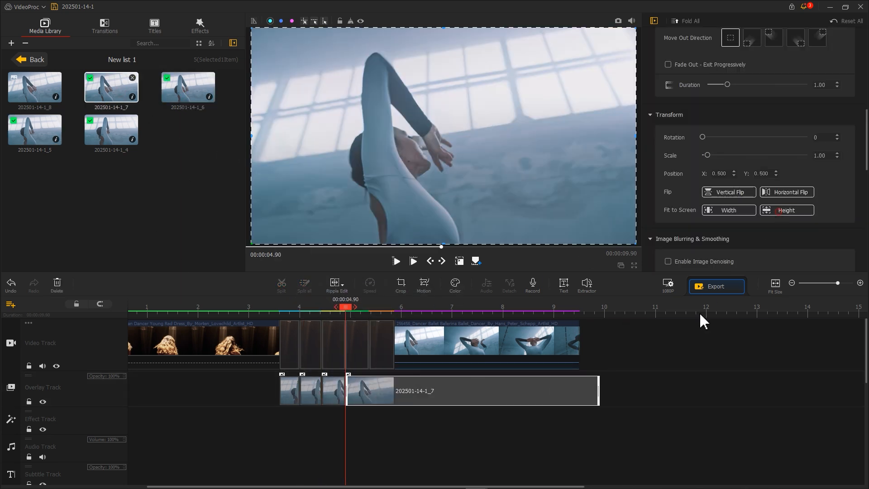
left_click_drag(598, 396, 368, 397)
left_click_drag(493, 170, 351, 170)
Add snapshot _8 at the end of the overlay sequence, shift it in the frame, and play back the transition
left_click_drag(35, 86, 394, 402)
left_click_drag(545, 186, 464, 190)
left_click(280, 315)
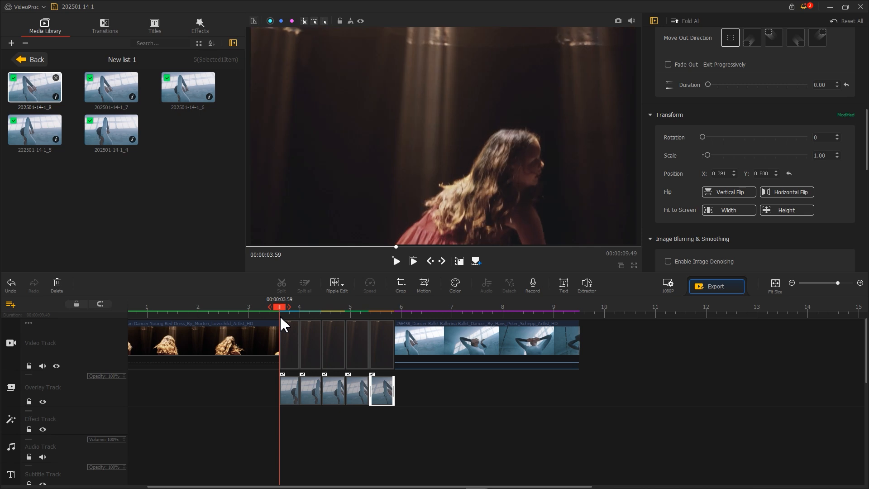
key("space")
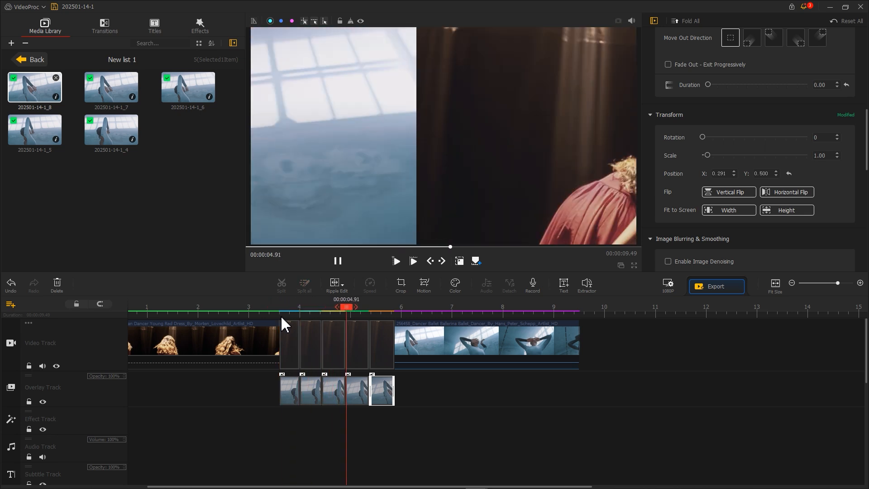
key("space")
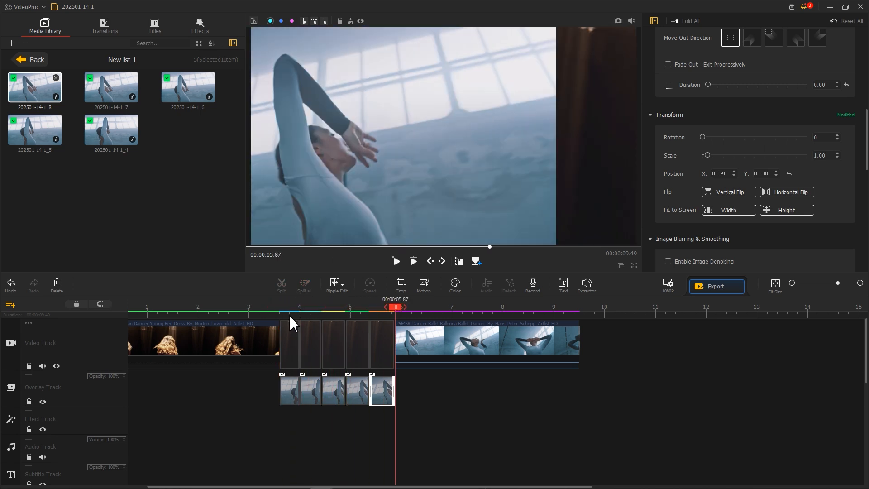
Return to the media library and import the Home Movie film-grain clip
left_click(42, 62)
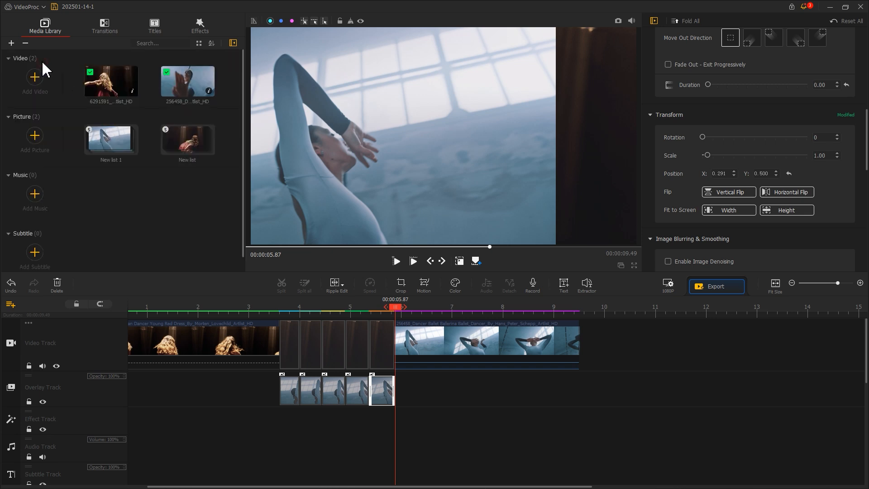
left_click_drag(725, 233, 208, 226)
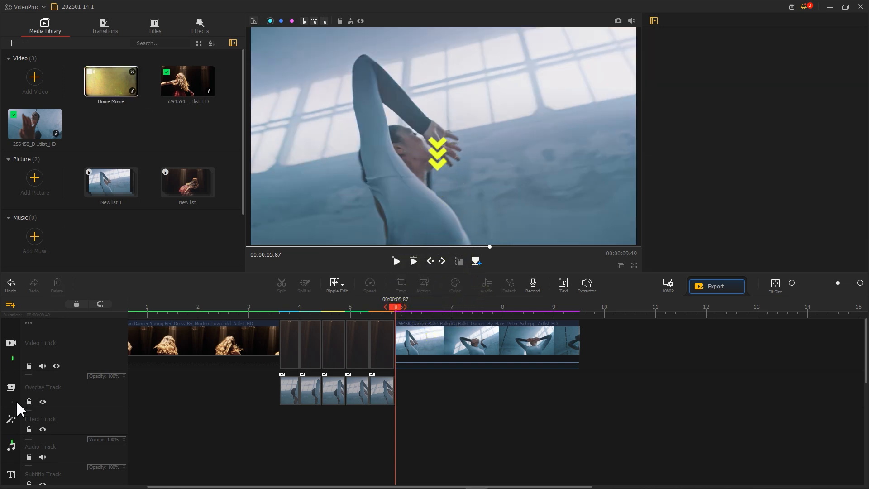
Add a second overlay track and place the Home Movie clip on it near 2.4 seconds
left_click(11, 403)
scroll(266, 398, "up", 4)
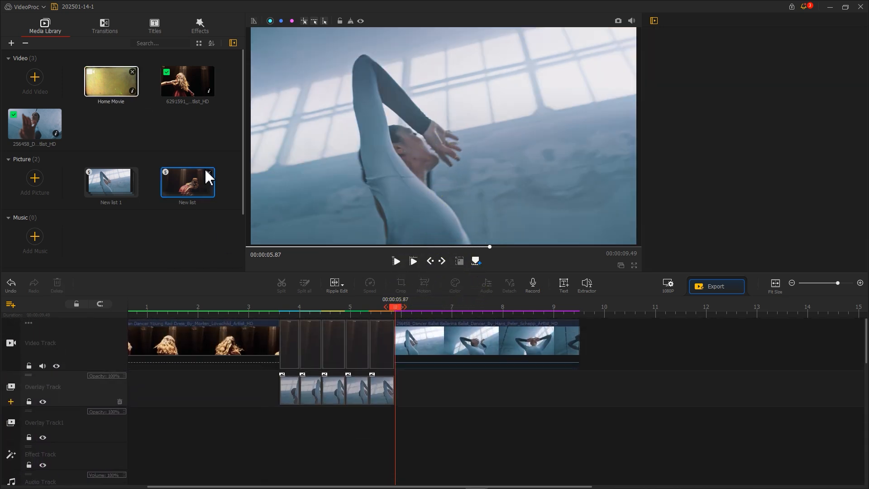
left_click_drag(111, 84, 231, 456)
left_click_drag(233, 457, 223, 436)
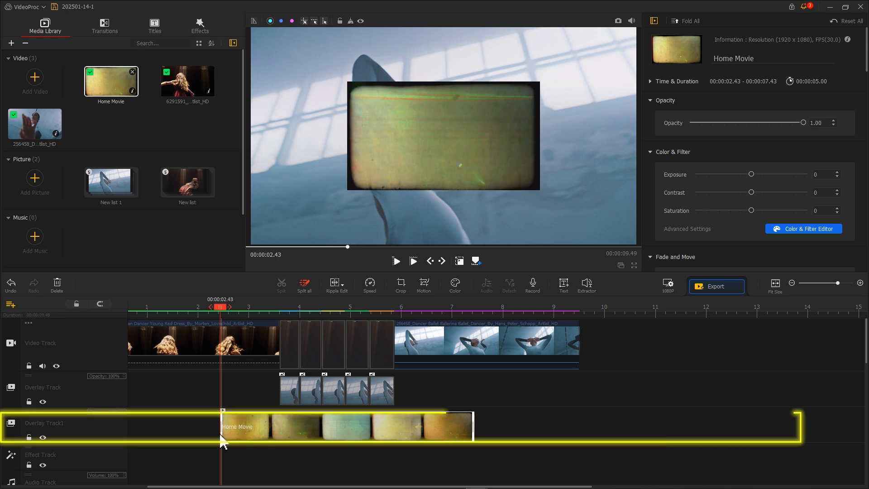
Fit the Home Movie clip to screen width and trim it to span about 3.1 to 6.3 seconds
scroll(670, 235, "down", 5)
scroll(670, 235, "down", 3)
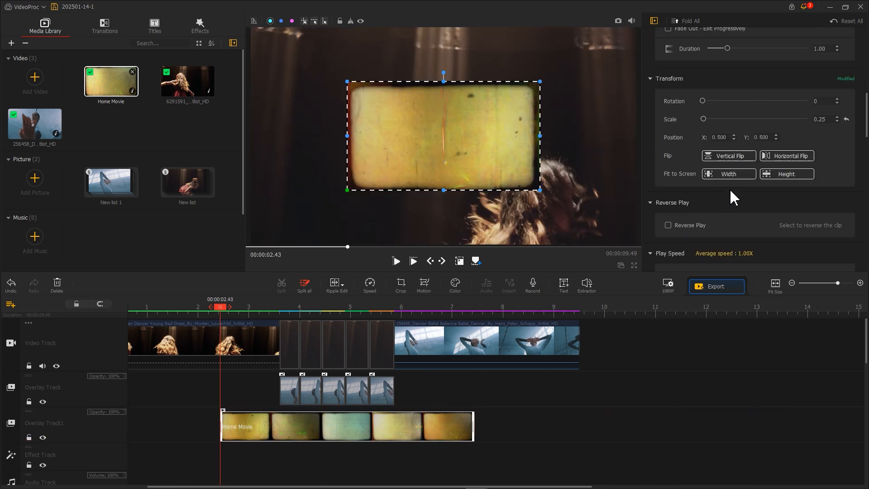
left_click(771, 176)
left_click_drag(222, 422, 255, 422)
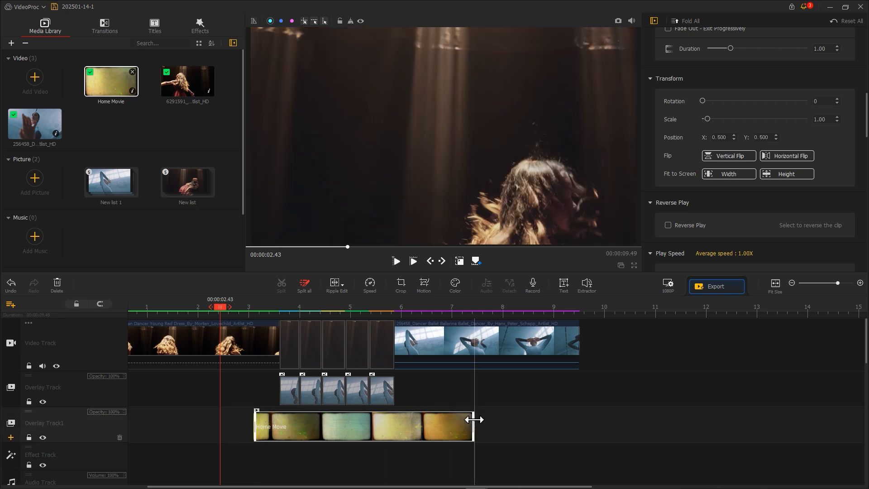
left_click_drag(472, 421, 415, 423)
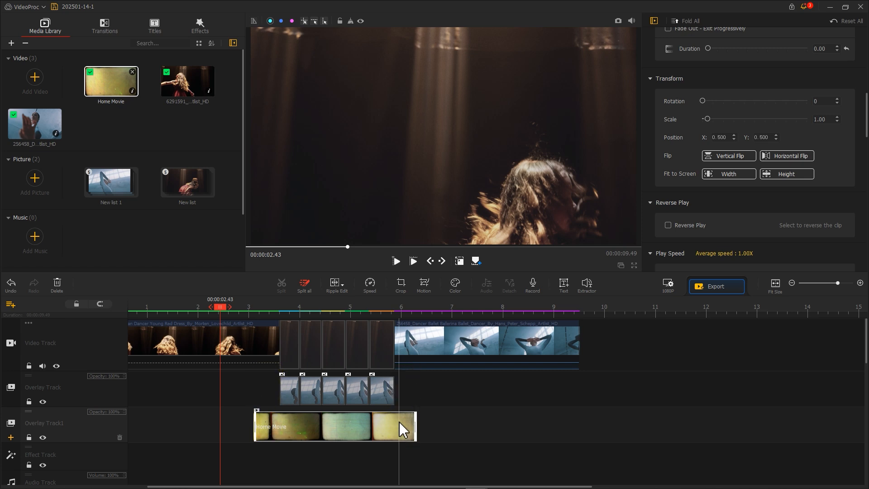
Set the Home Movie clip's blend mode to Screen
left_click(272, 314)
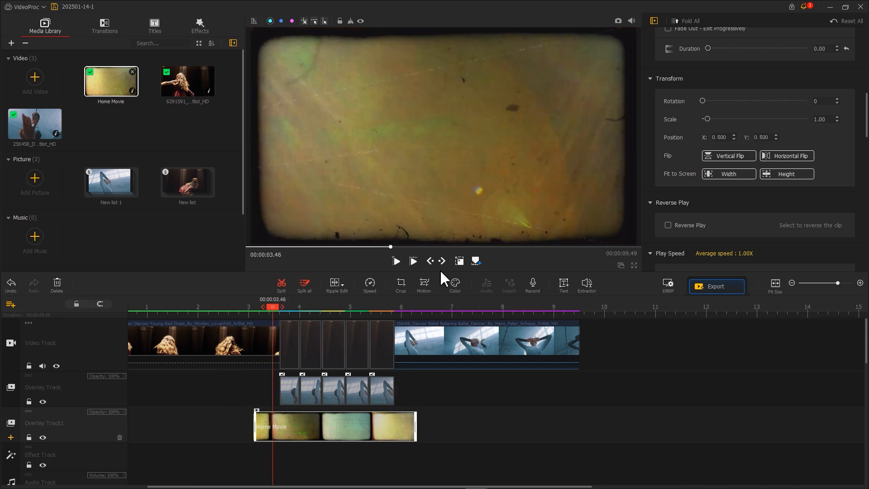
scroll(665, 226, "down", 10)
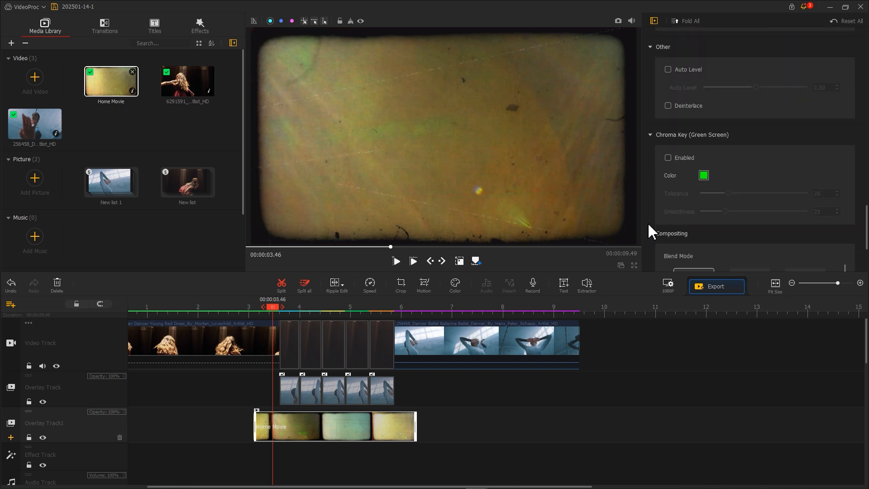
scroll(652, 232, "down", 1)
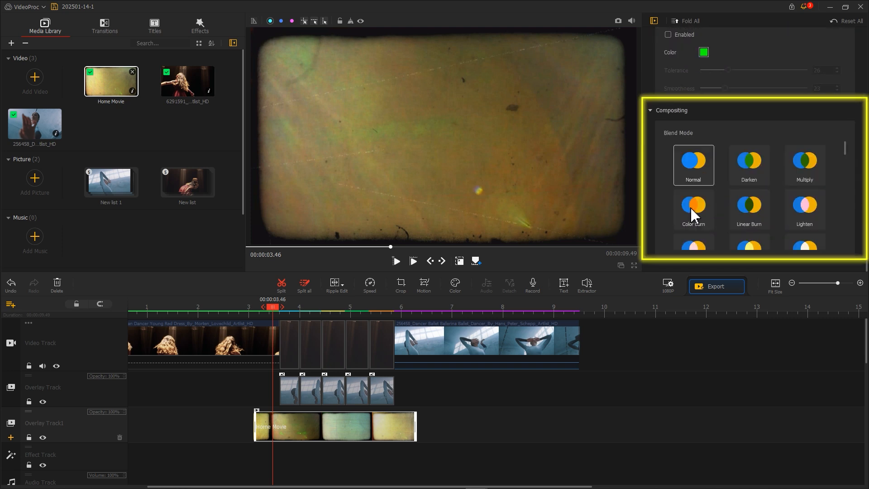
left_click(798, 171)
left_click(701, 219)
scroll(735, 220, "down", 1)
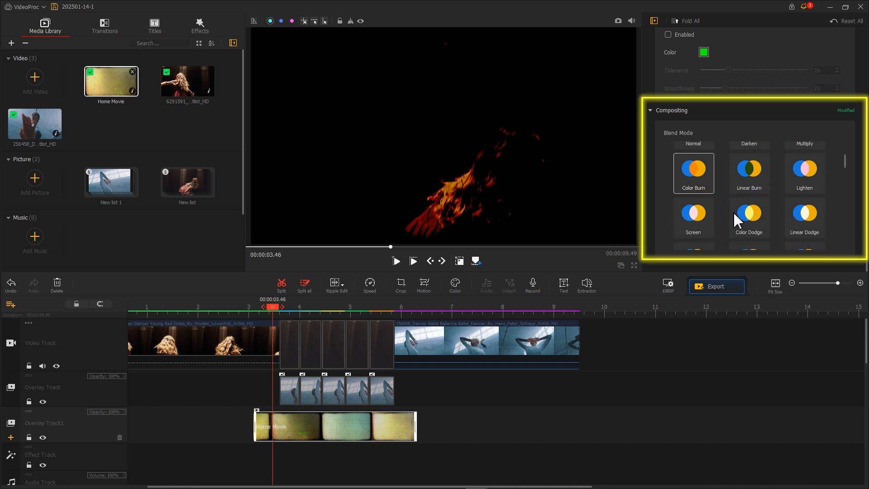
left_click(701, 221)
Enable fade in and fade out on the Home Movie clip and set the fade-in duration to 0.48
scroll(652, 215, "up", 10)
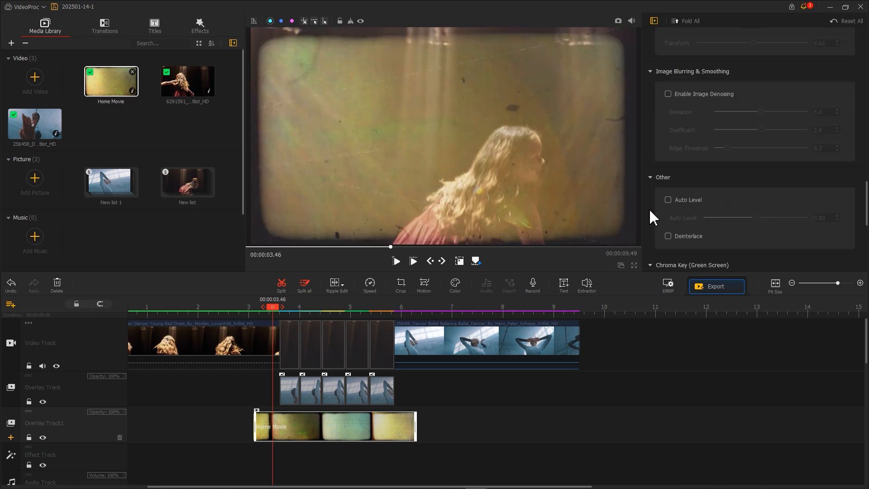
scroll(652, 218, "up", 5)
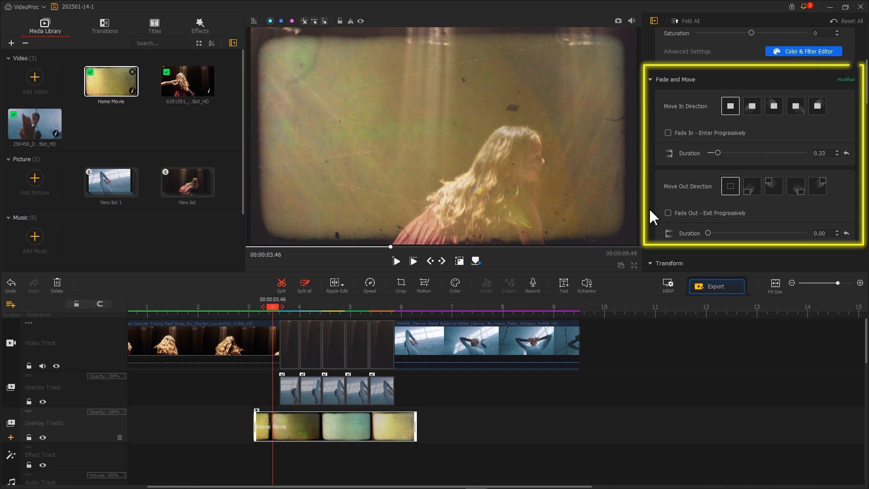
left_click(668, 133)
left_click(668, 212)
left_click_drag(719, 153, 722, 153)
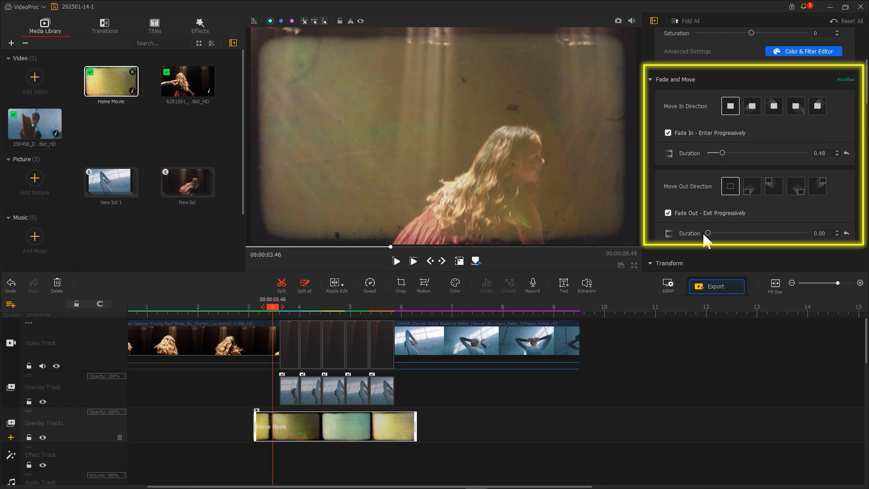